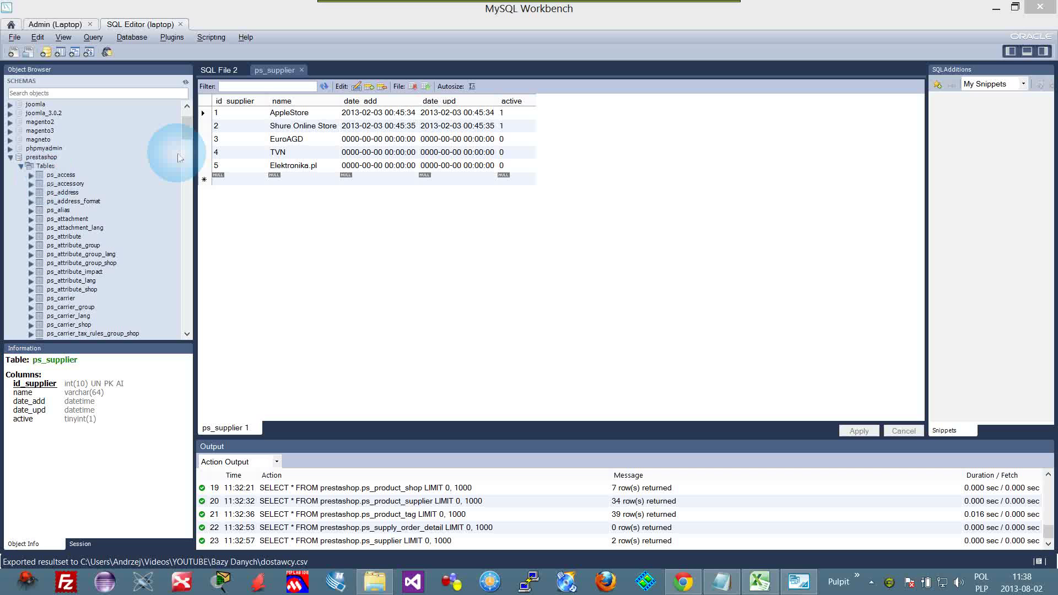
pyautogui.moveTo(187, 114); pyautogui.dragTo(197, 295)
pyautogui.click(64, 220)
pyautogui.click(58, 221)
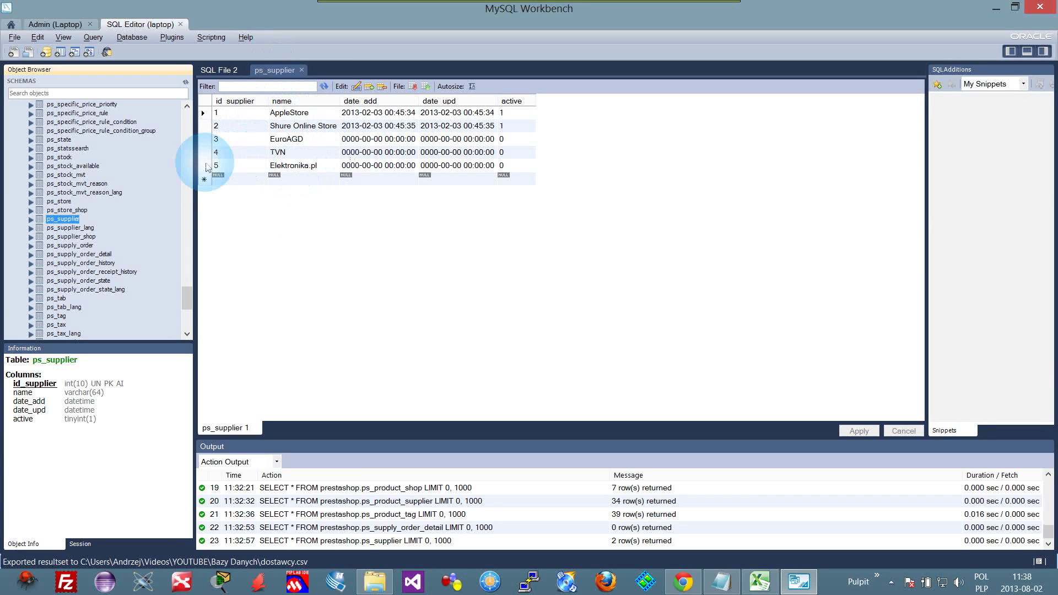
pyautogui.click(760, 581)
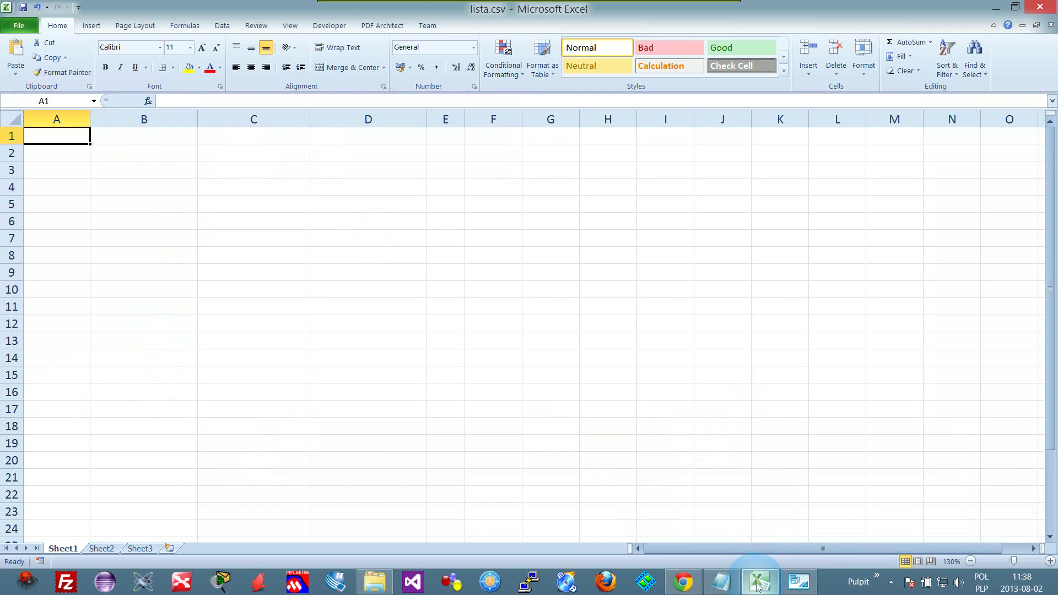
pyautogui.click(759, 584)
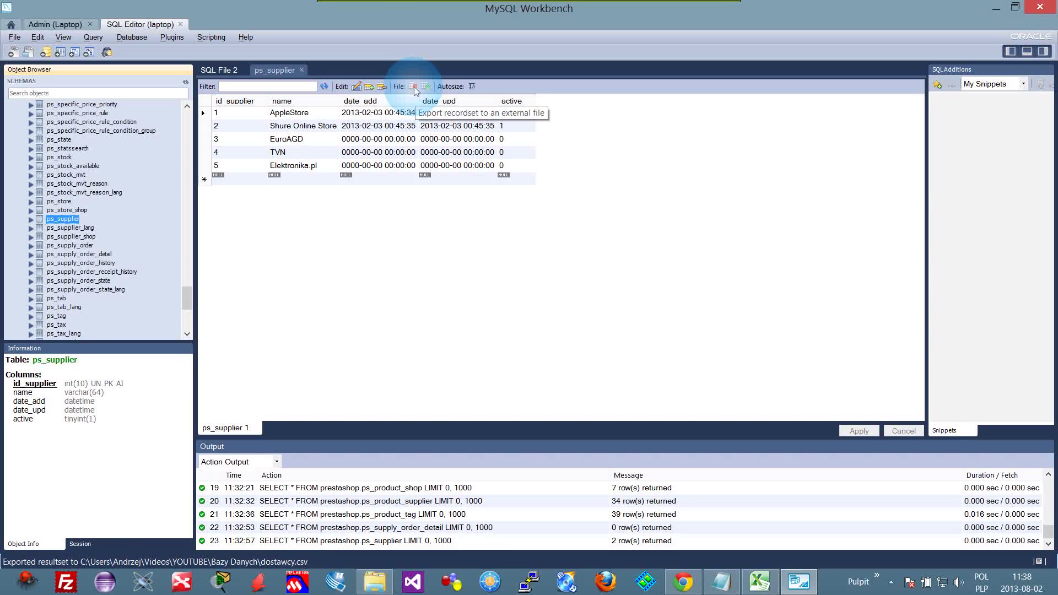
# Export the ps_supplier resultset as CSV (*.csv) to dostawcy.csv, confirming the overwrite with Tak.
pyautogui.click(414, 89)
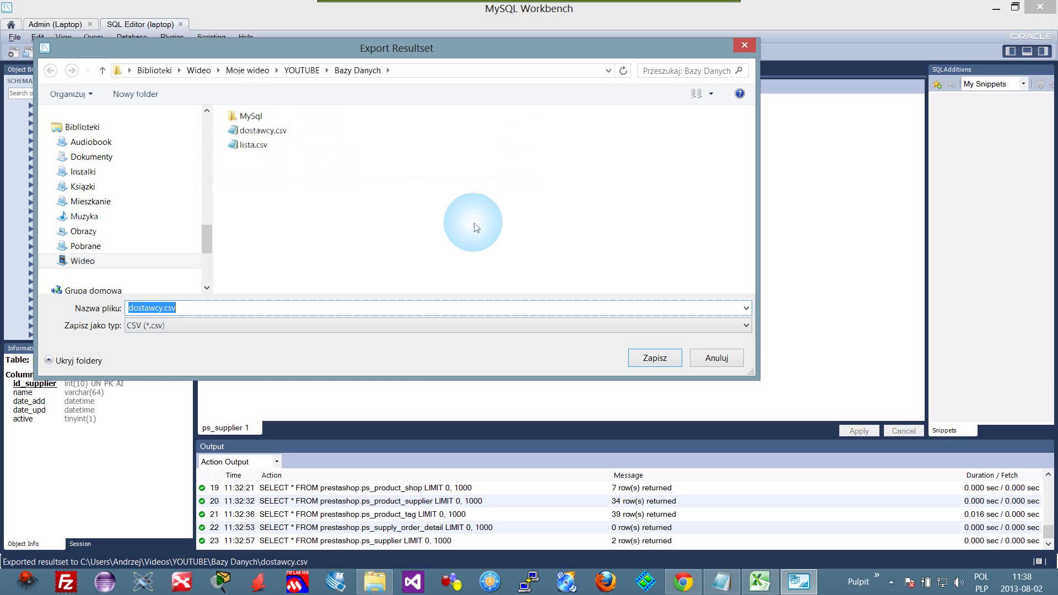
pyautogui.click(168, 326)
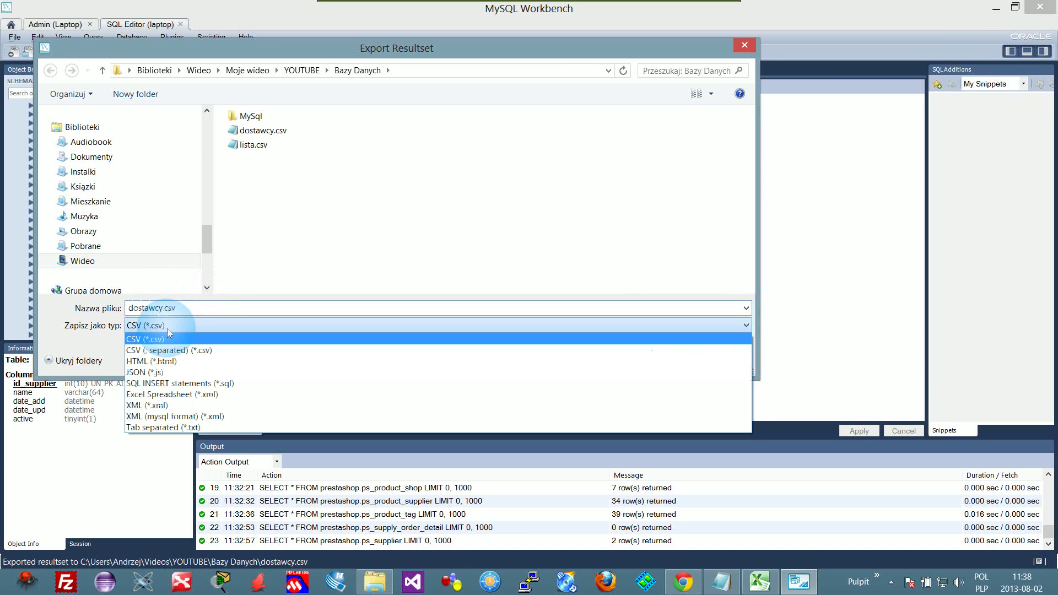
pyautogui.click(169, 329)
pyautogui.click(174, 326)
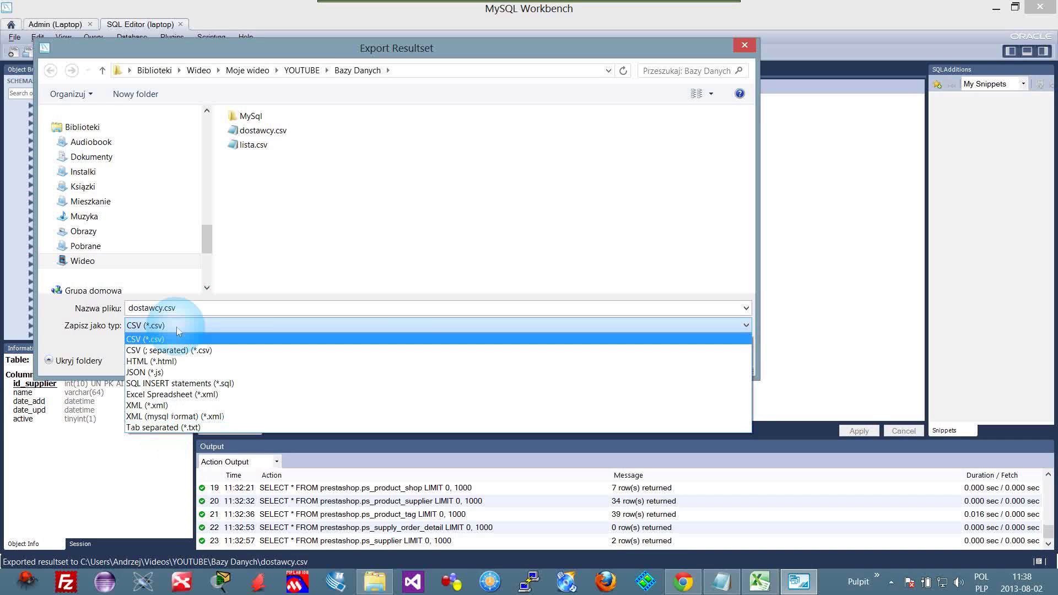
pyautogui.click(157, 327)
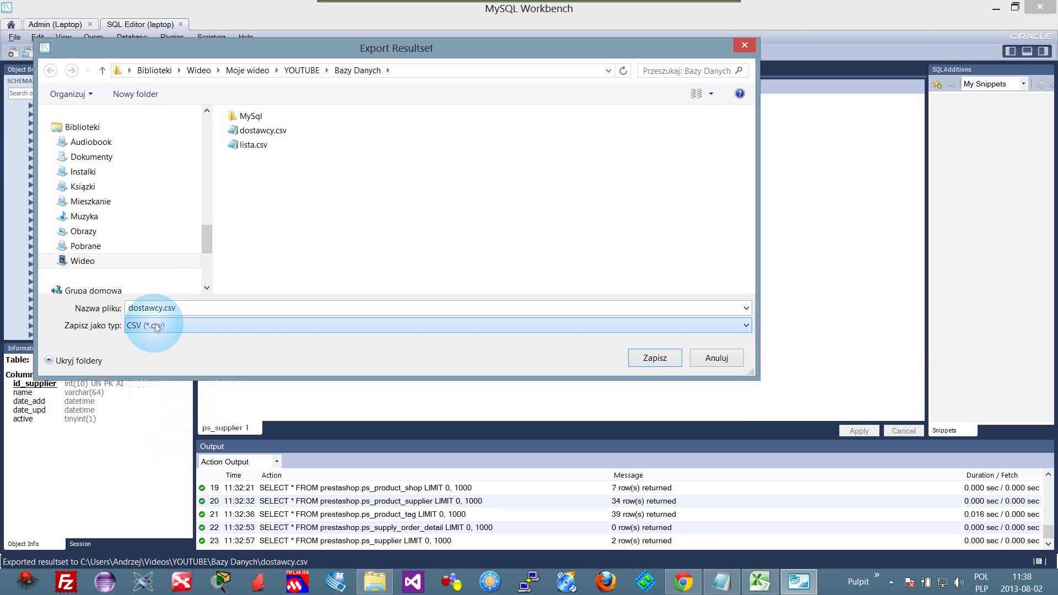
pyautogui.click(648, 359)
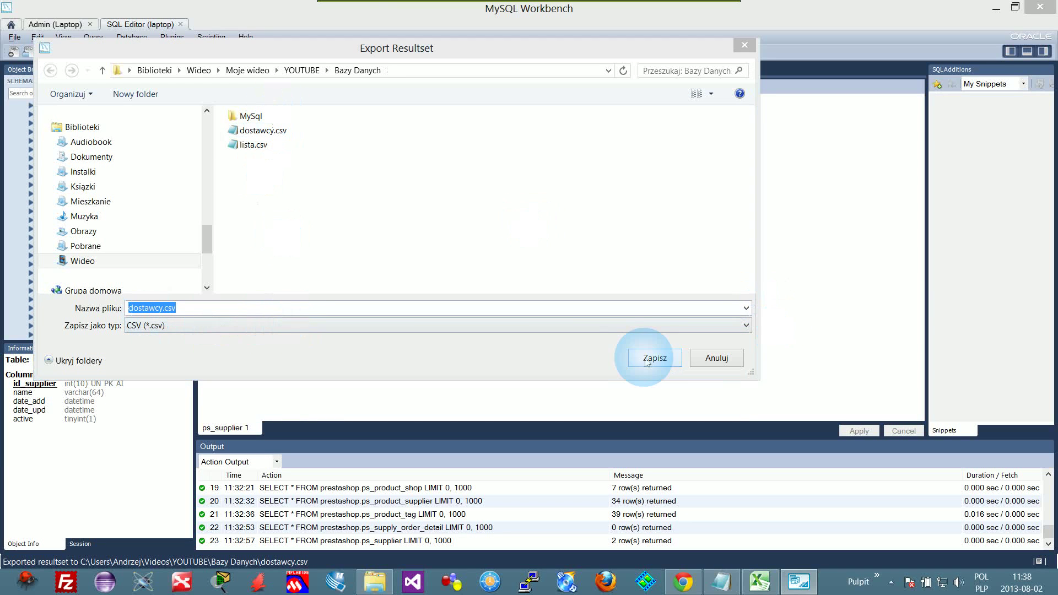
pyautogui.click(584, 291)
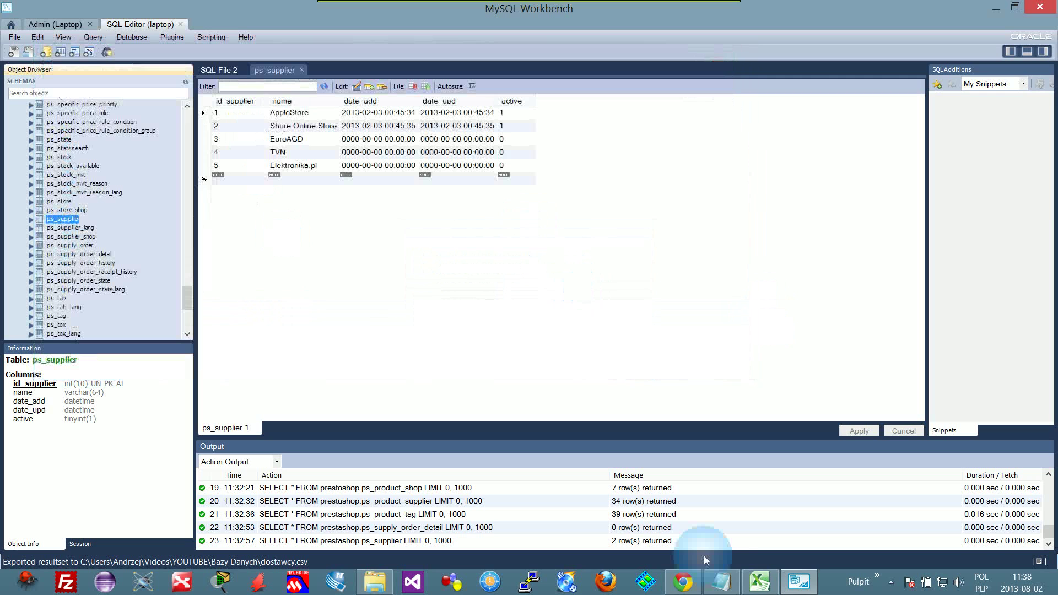
# In the lista.csv workbook, start a text import of dostawcy.csv from the Bazy Danych folder.
pyautogui.click(726, 529)
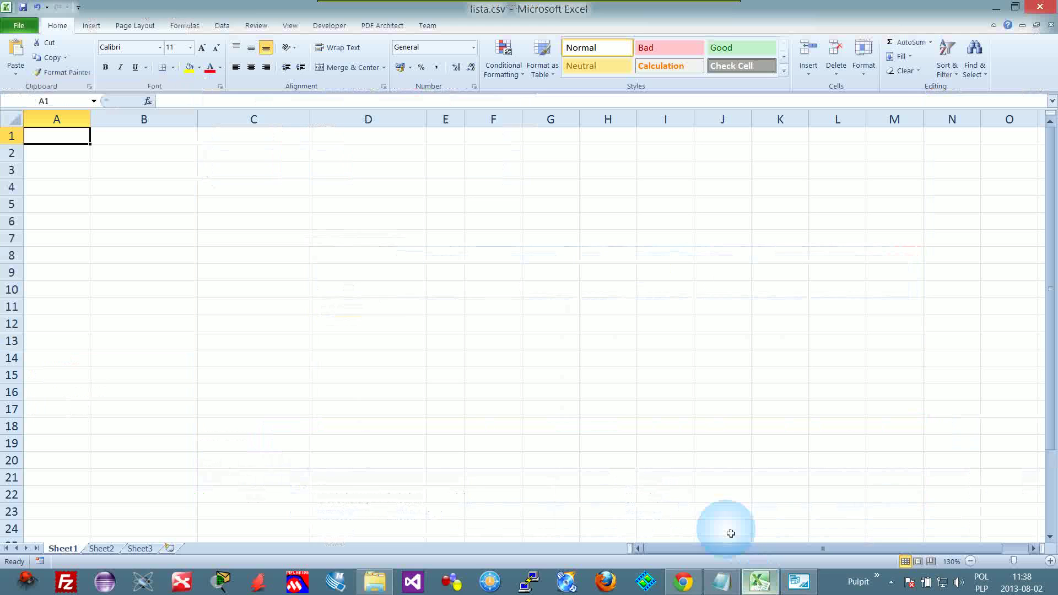
pyautogui.click(222, 26)
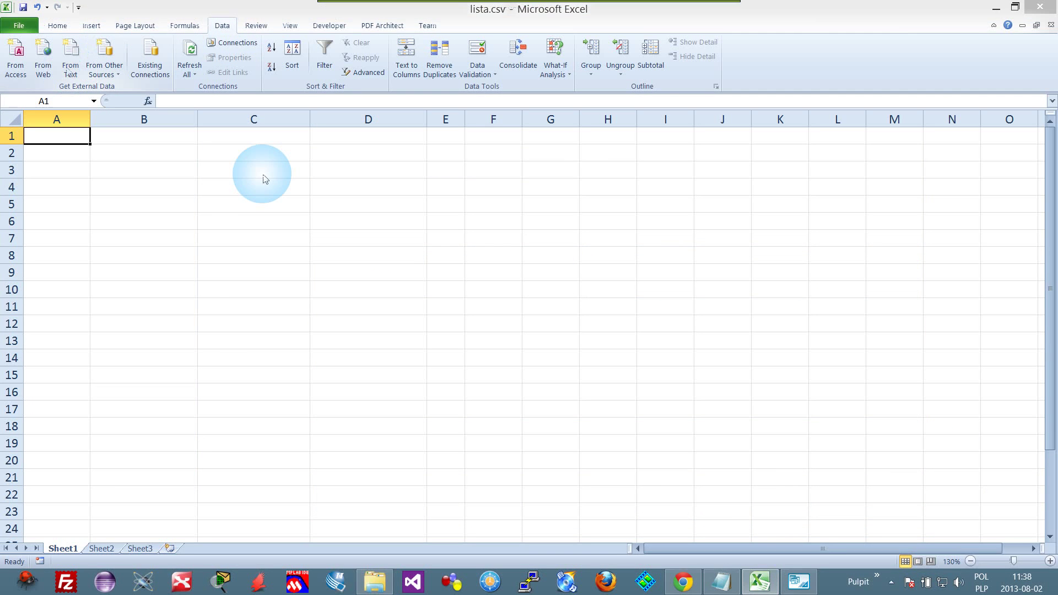
pyautogui.click(410, 166)
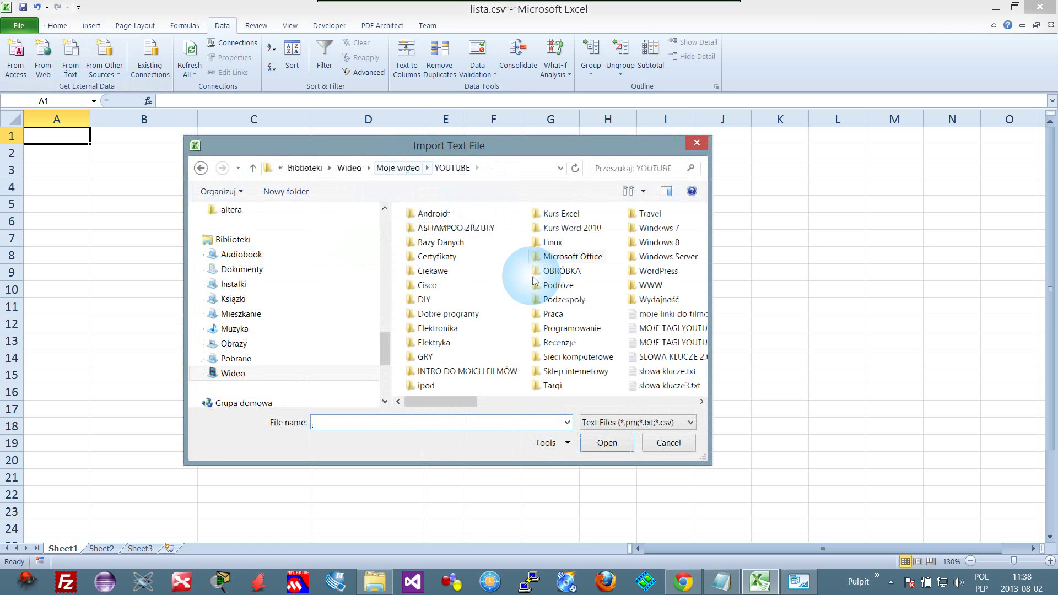
pyautogui.doubleClick(441, 242)
pyautogui.click(441, 228)
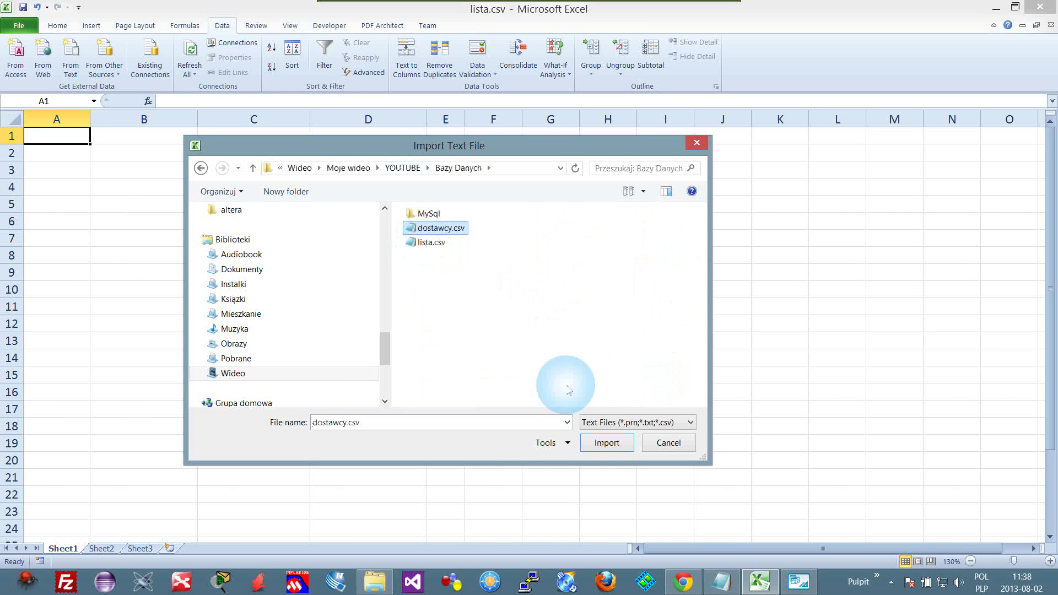
pyautogui.click(607, 443)
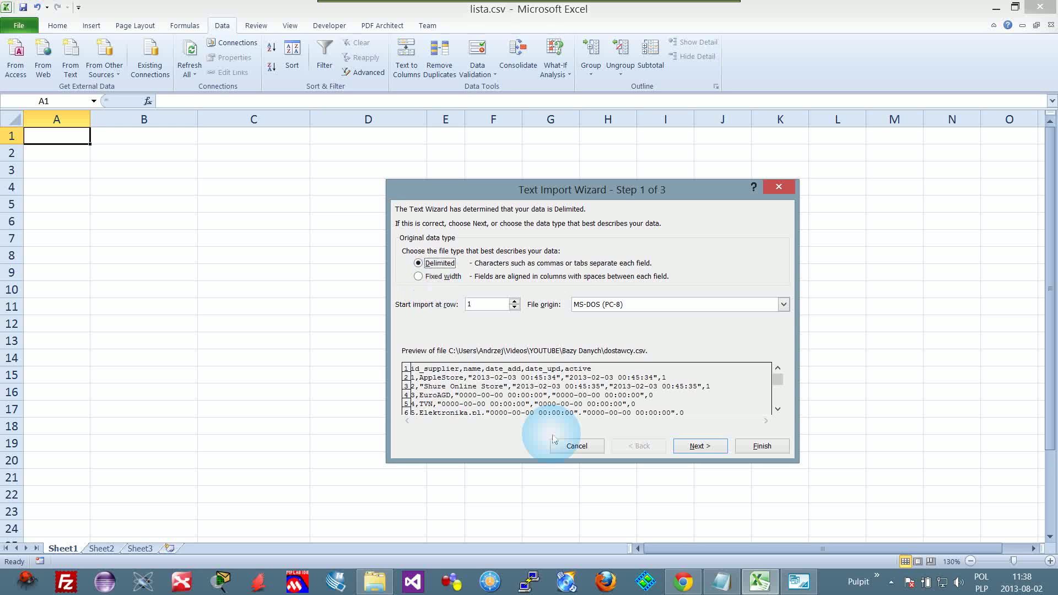
# Import it as delimited with comma instead of tab separators, placing the data at $A$1.
pyautogui.click(699, 447)
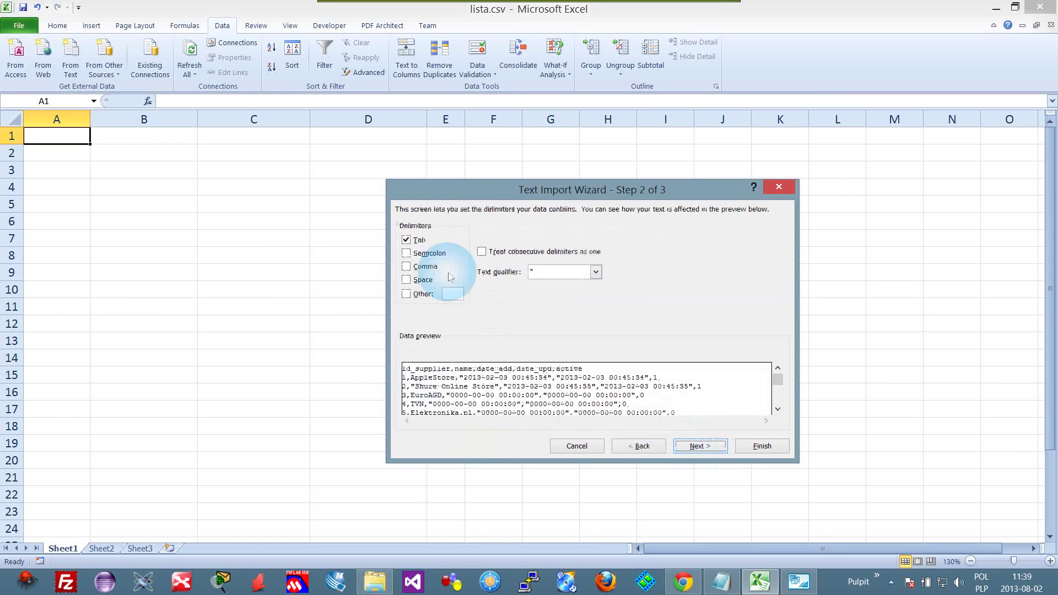
pyautogui.click(407, 240)
pyautogui.click(407, 267)
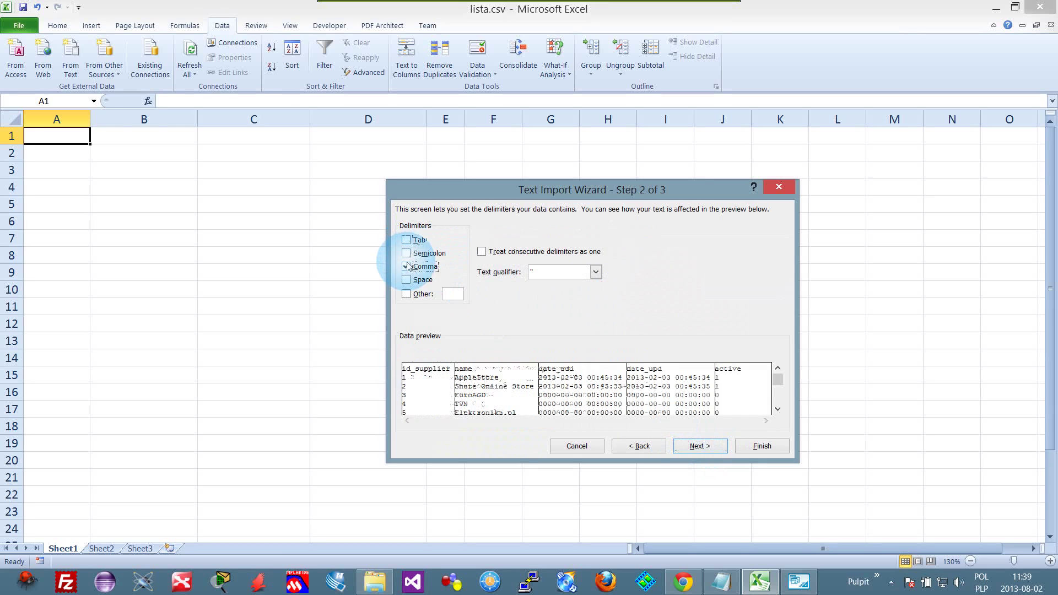
pyautogui.click(716, 447)
pyautogui.click(761, 447)
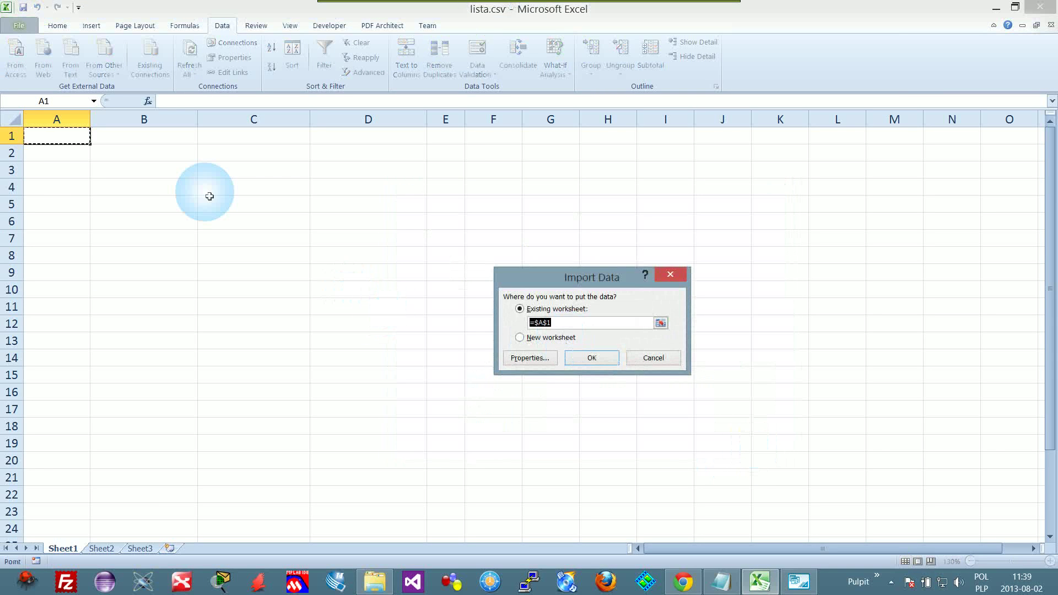
pyautogui.click(592, 358)
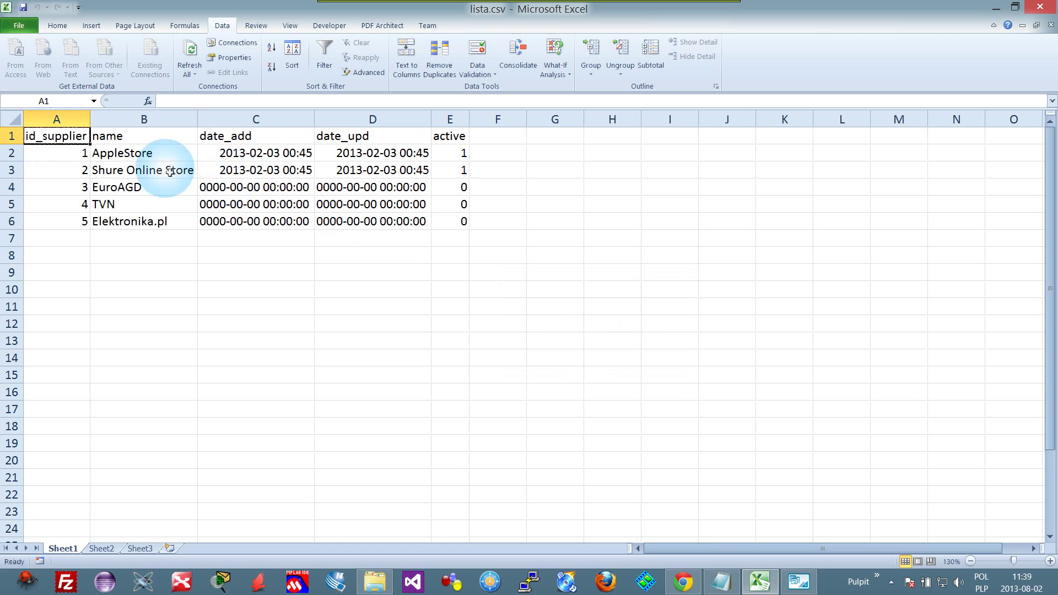
# Apply the Heading 2 cell style to the supplier table A1:E6.
pyautogui.click(243, 236)
pyautogui.moveTo(463, 221); pyautogui.dragTo(51, 140)
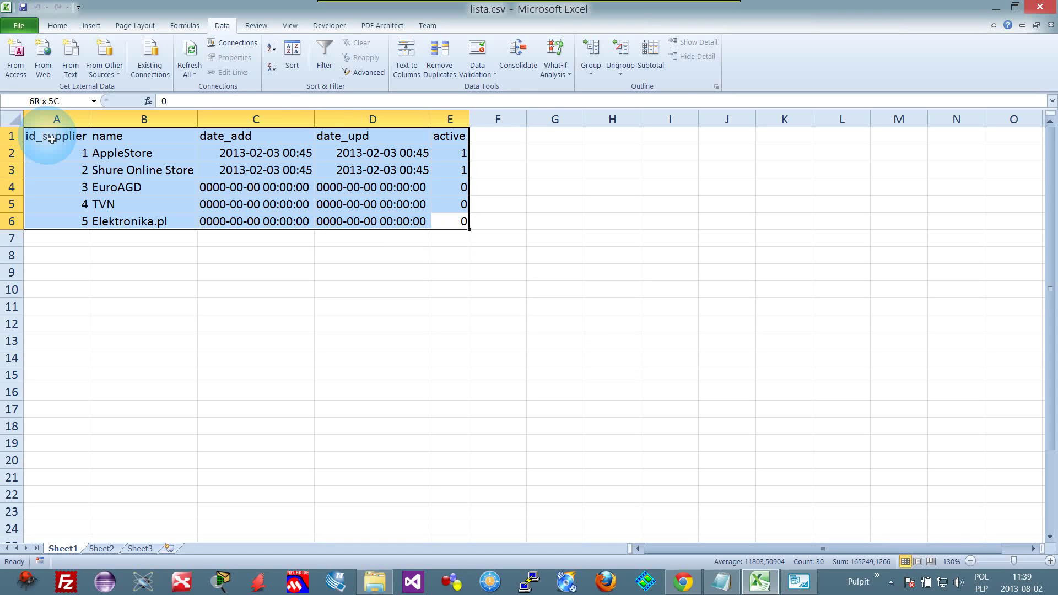
pyautogui.click(64, 26)
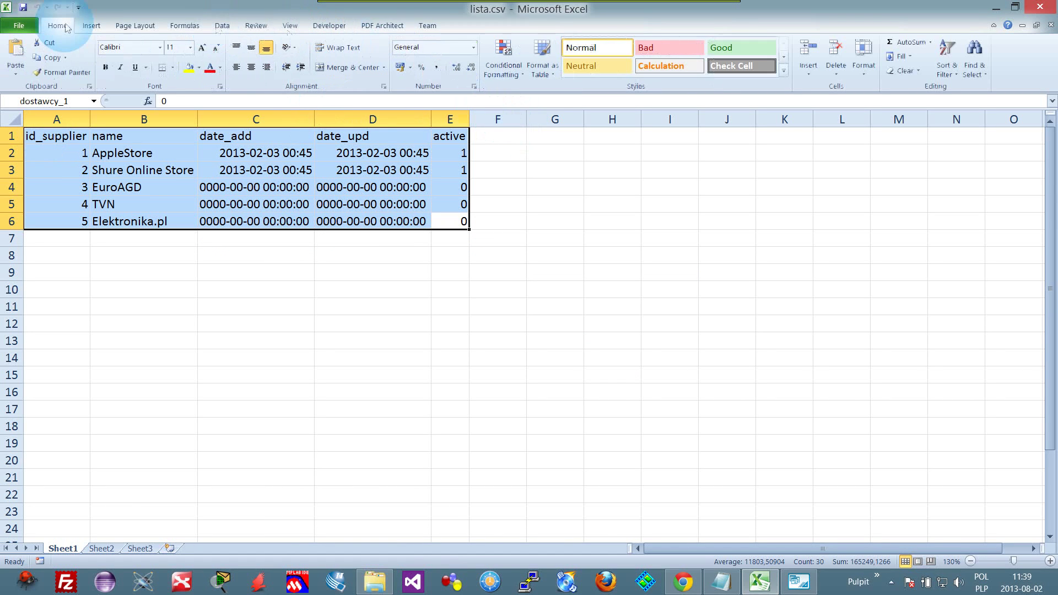
pyautogui.click(784, 71)
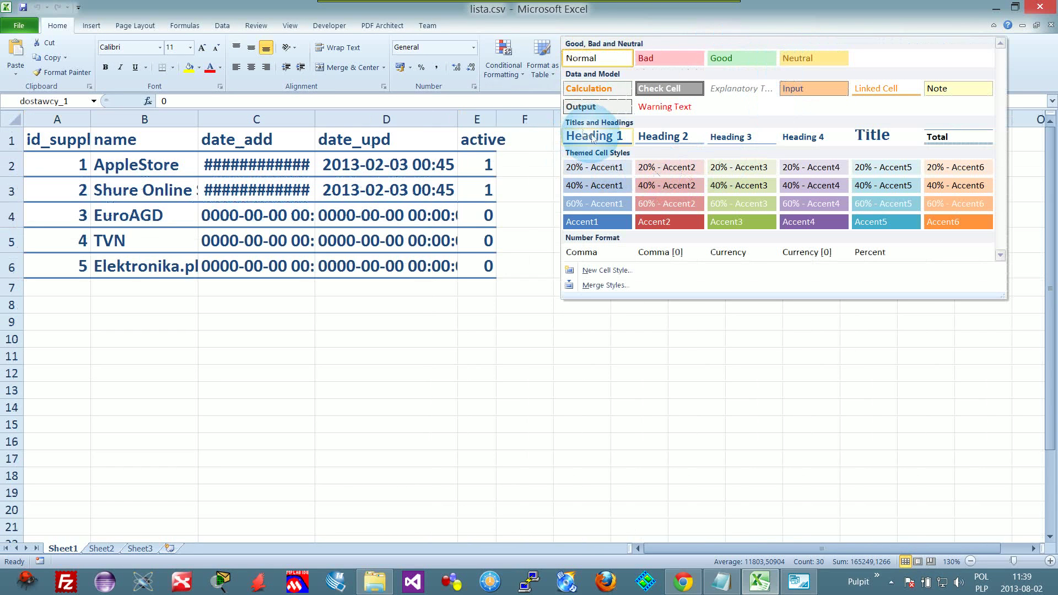
pyautogui.click(678, 141)
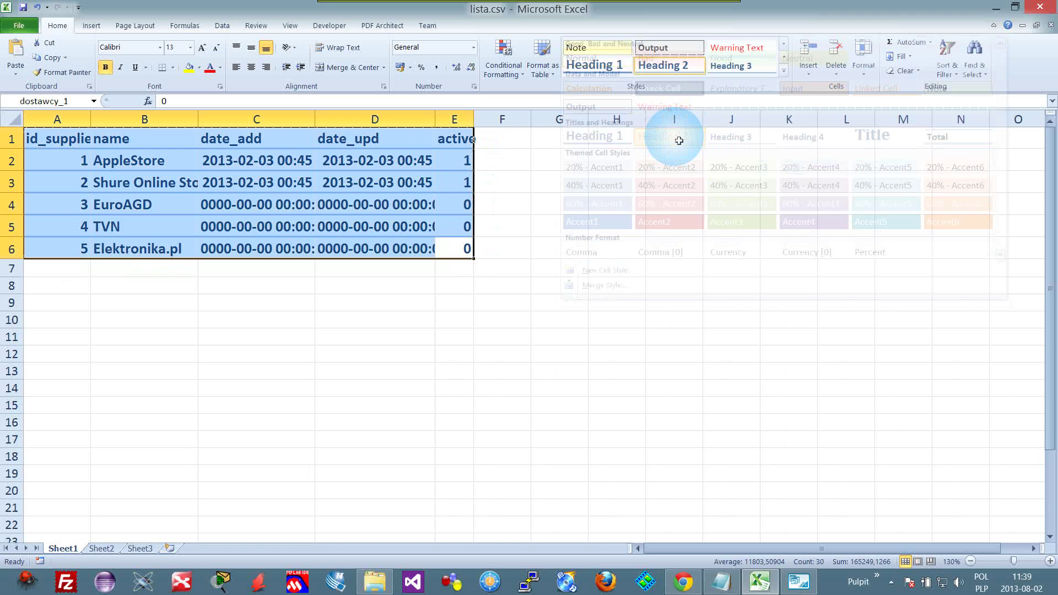
# Widen column D so the date_upd dates show in full.
pyautogui.click(563, 183)
pyautogui.click(257, 320)
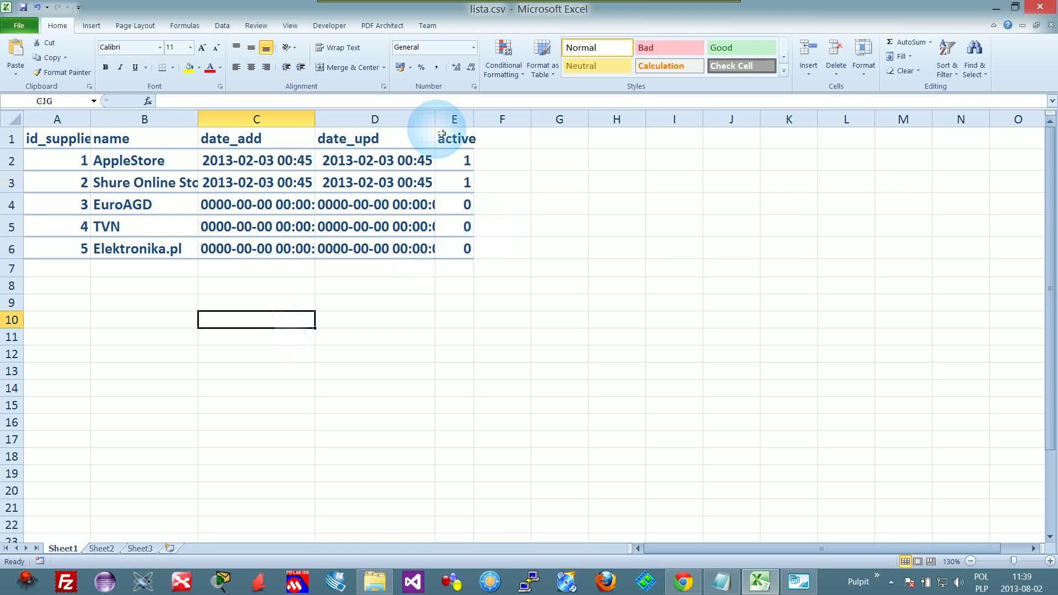
pyautogui.moveTo(435, 119); pyautogui.dragTo(513, 119)
# Review each supplier's active value in column E, then select G9 for the pivot table.
pyautogui.click(534, 183)
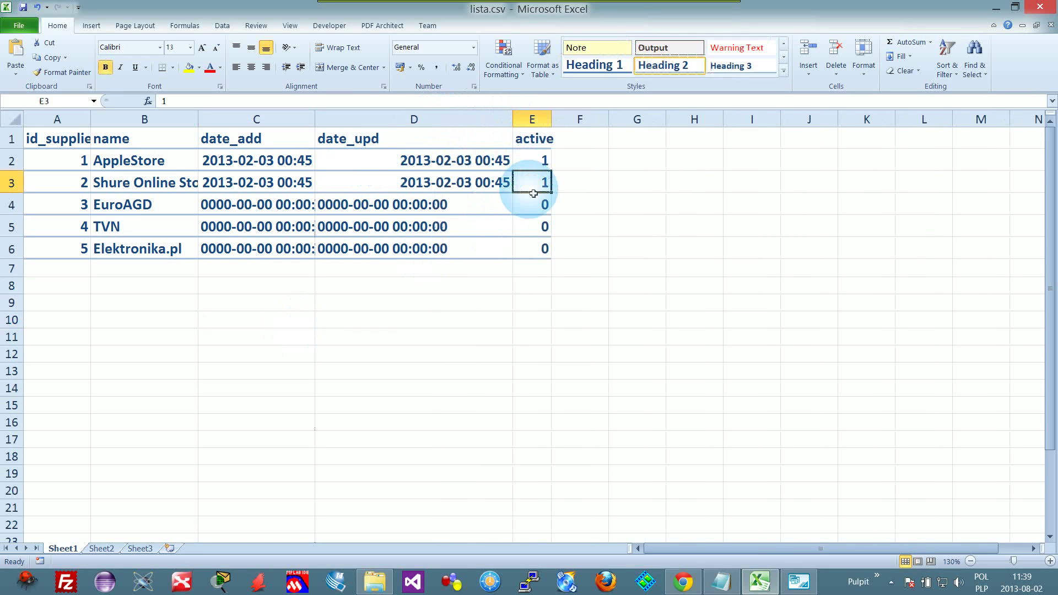
pyautogui.click(533, 204)
pyautogui.click(532, 163)
pyautogui.click(530, 206)
pyautogui.click(527, 226)
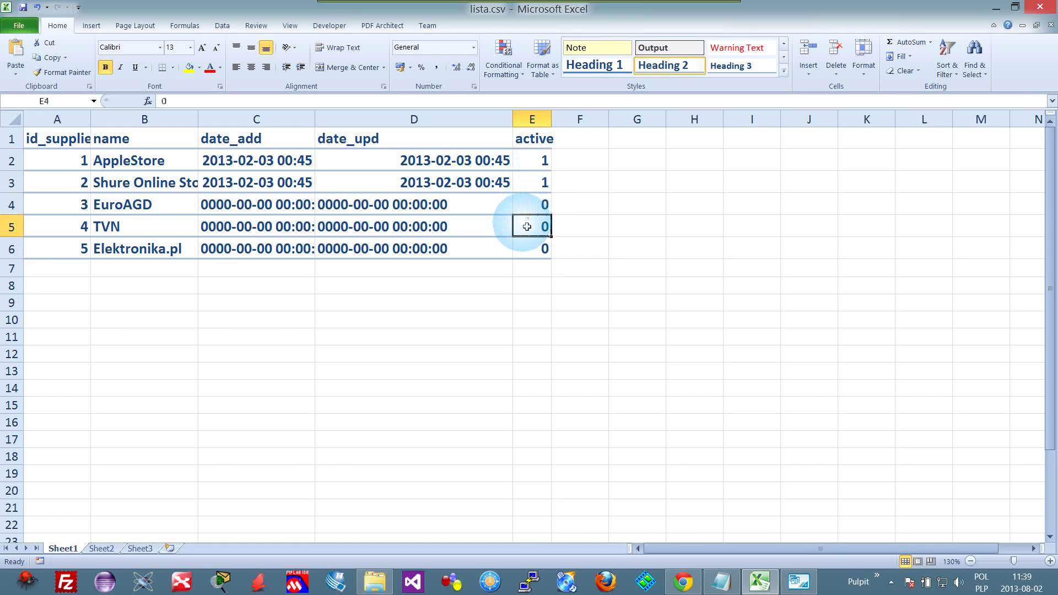
pyautogui.click(537, 248)
pyautogui.click(535, 205)
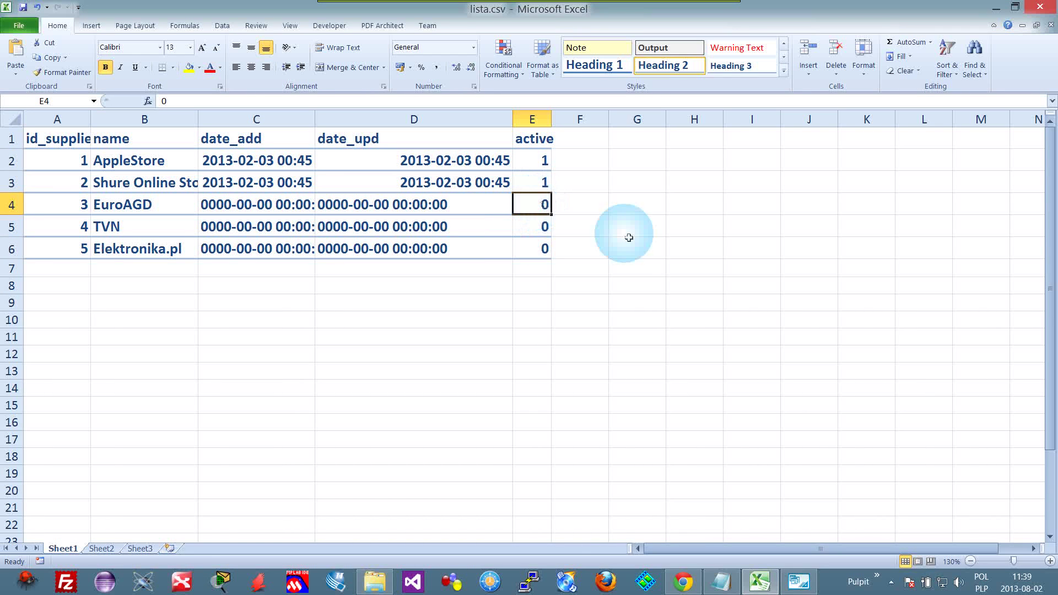
pyautogui.click(626, 302)
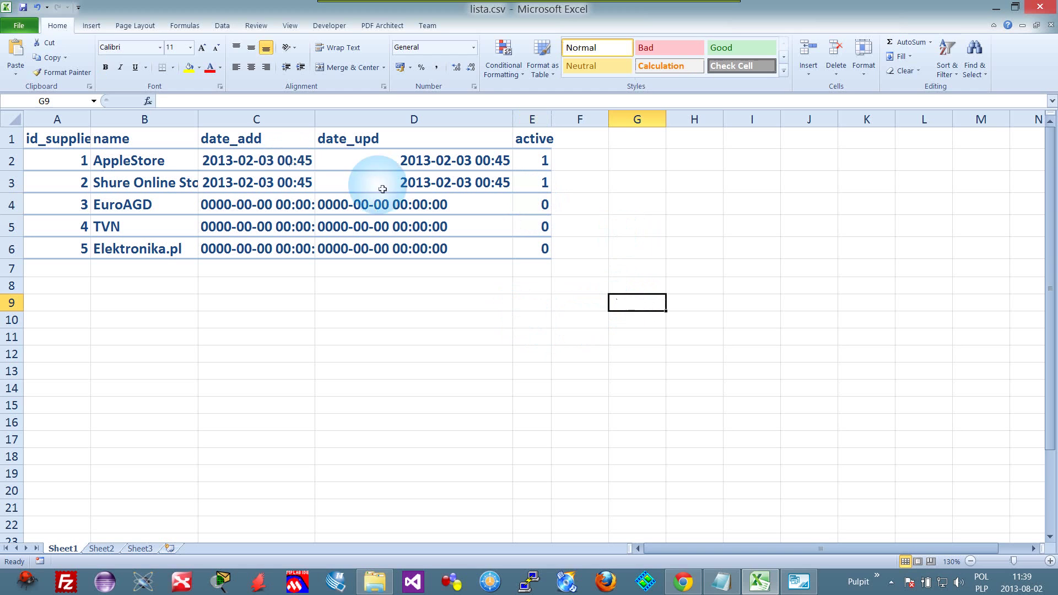
# Create a PivotTable at G9 using the supplier data A1:E6 as its source.
pyautogui.click(91, 25)
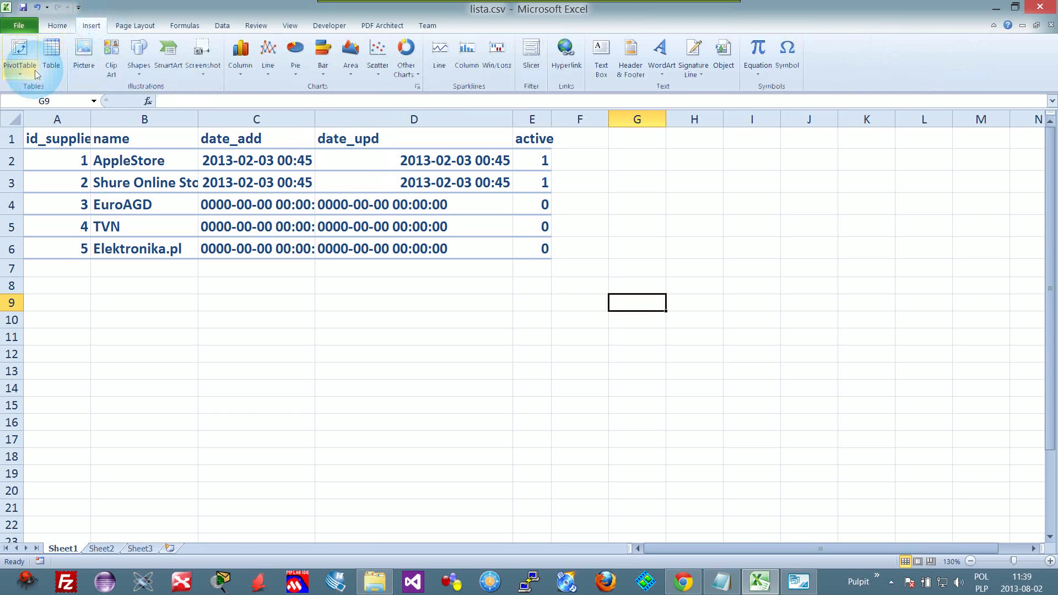
pyautogui.click(30, 71)
pyautogui.click(36, 91)
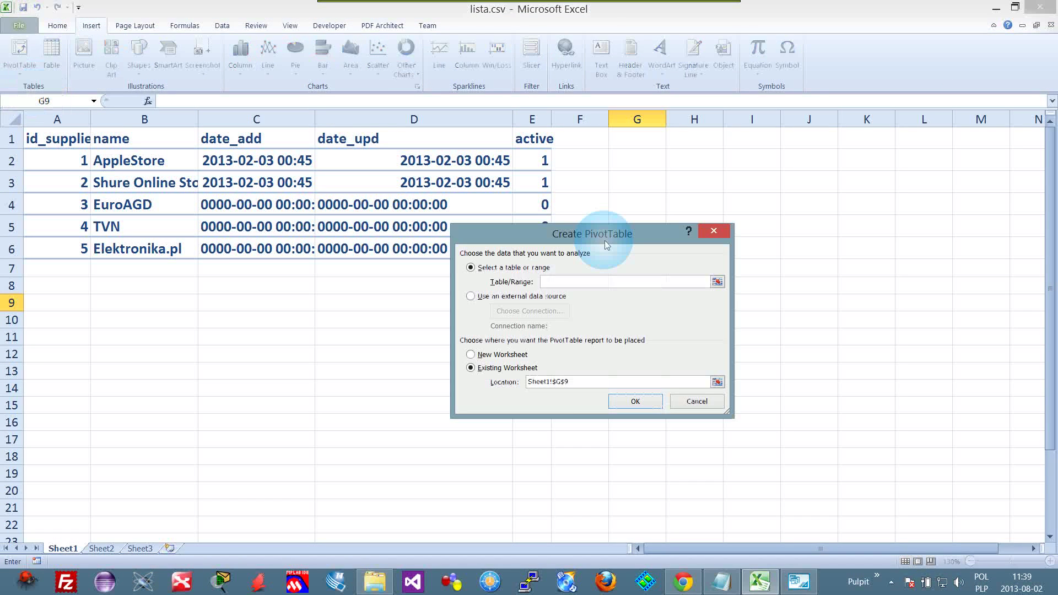
pyautogui.moveTo(604, 240); pyautogui.dragTo(779, 273)
pyautogui.click(895, 322)
pyautogui.moveTo(55, 137); pyautogui.dragTo(514, 254)
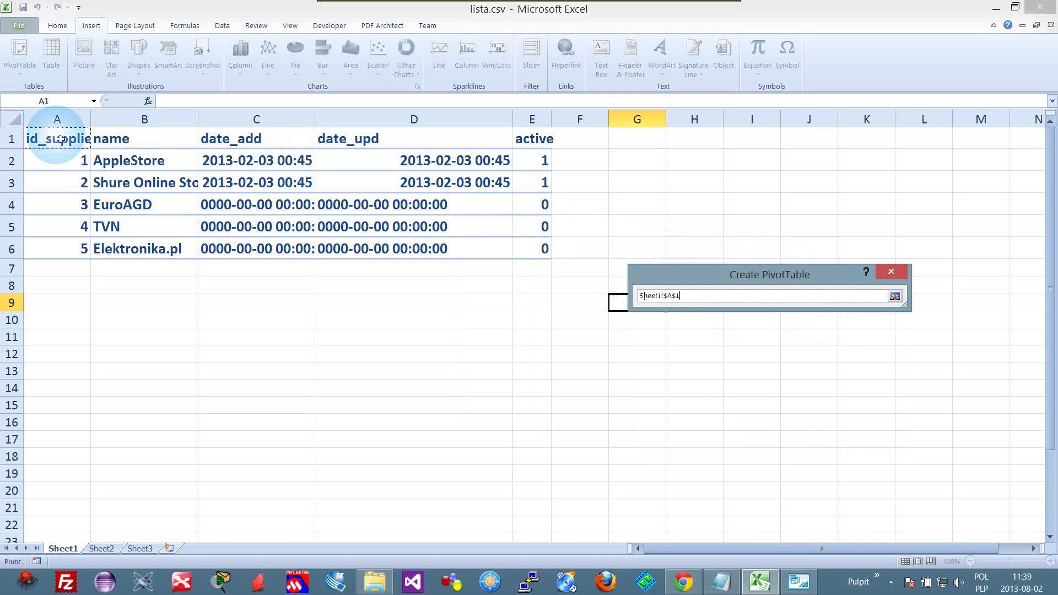
pyautogui.click(895, 296)
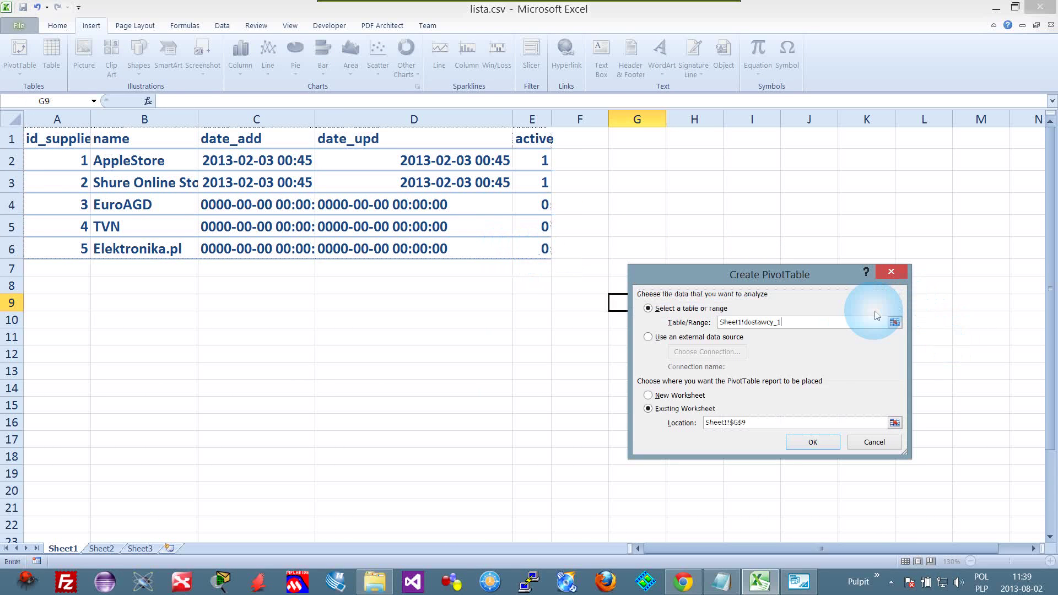
pyautogui.click(815, 443)
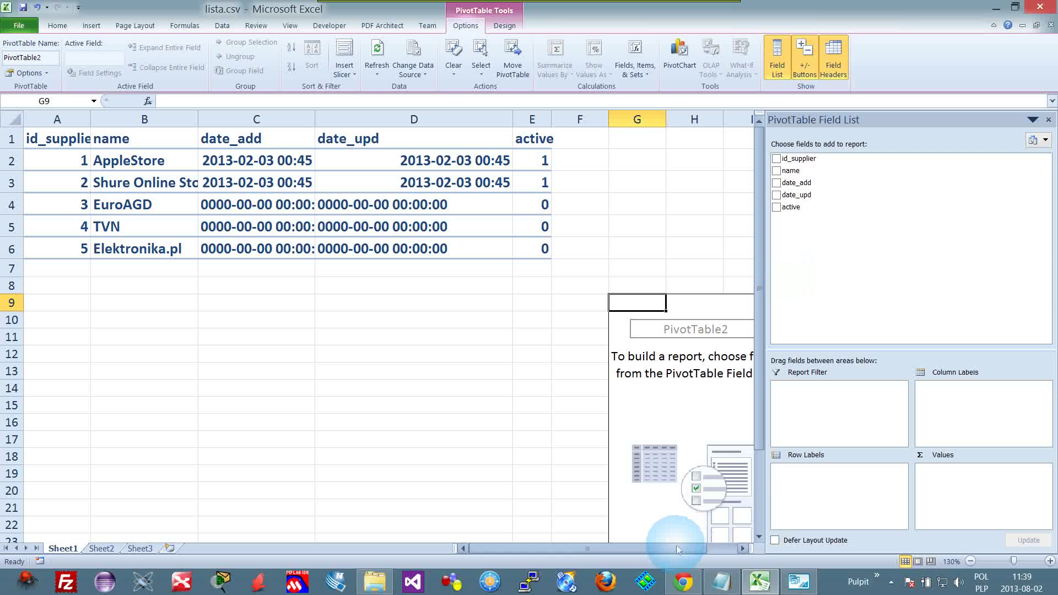
pyautogui.moveTo(794, 171)
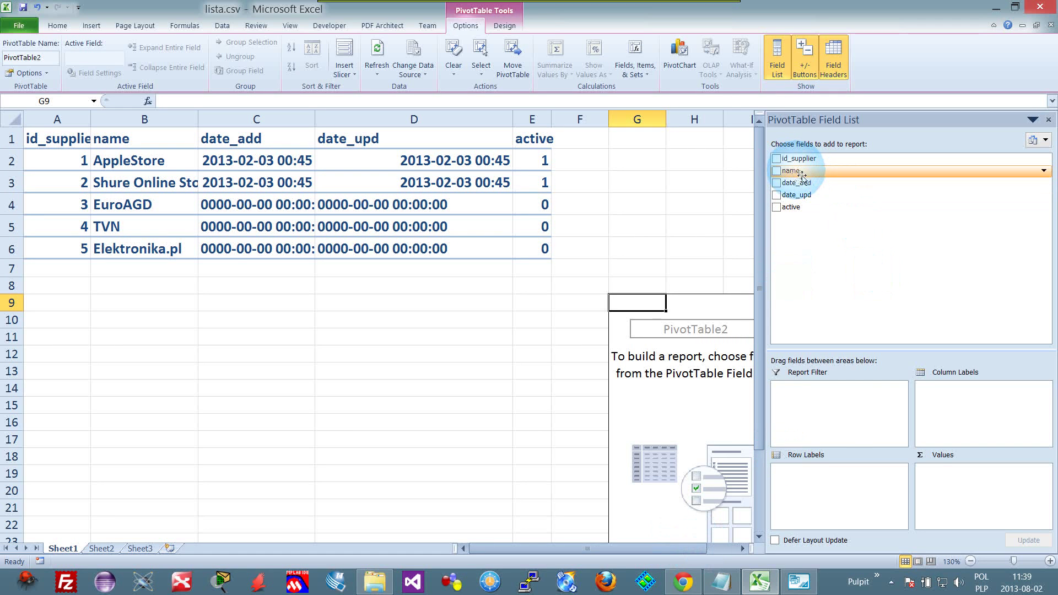
# Put name in Row Labels and Sum of active in Values, then hide the field list.
pyautogui.moveTo(803, 176); pyautogui.dragTo(838, 485)
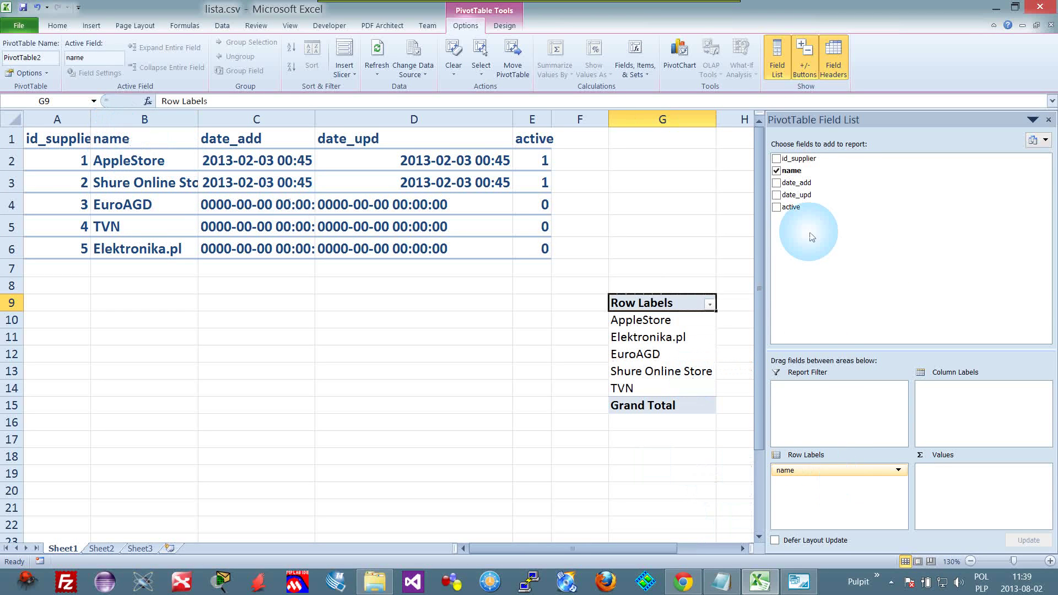
pyautogui.moveTo(792, 208); pyautogui.dragTo(959, 479)
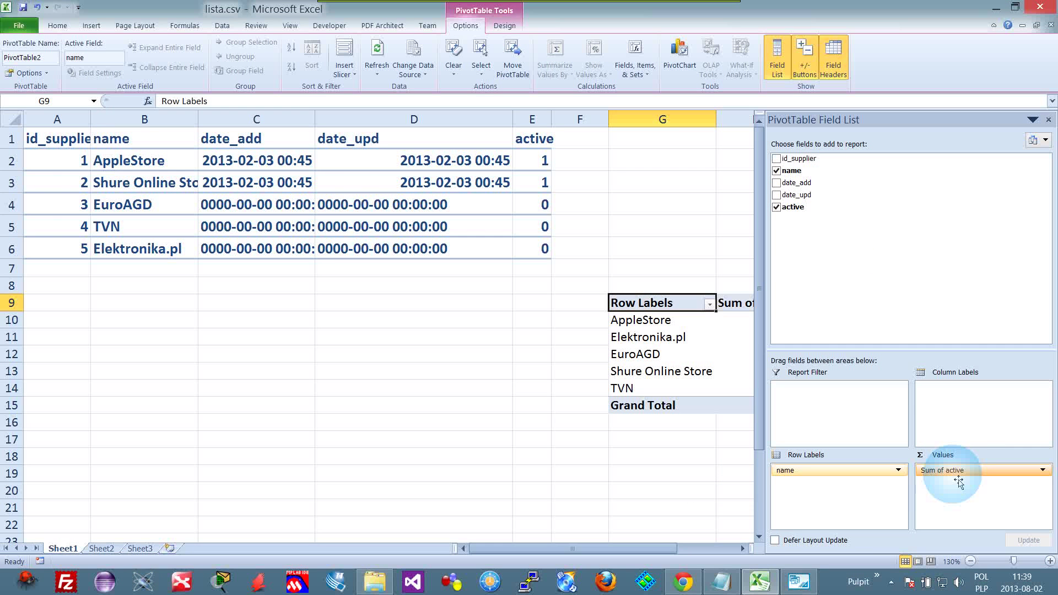
pyautogui.moveTo(632, 548)
pyautogui.mouseDown()
pyautogui.moveTo(677, 550)
pyautogui.moveTo(634, 550)
pyautogui.mouseUp()
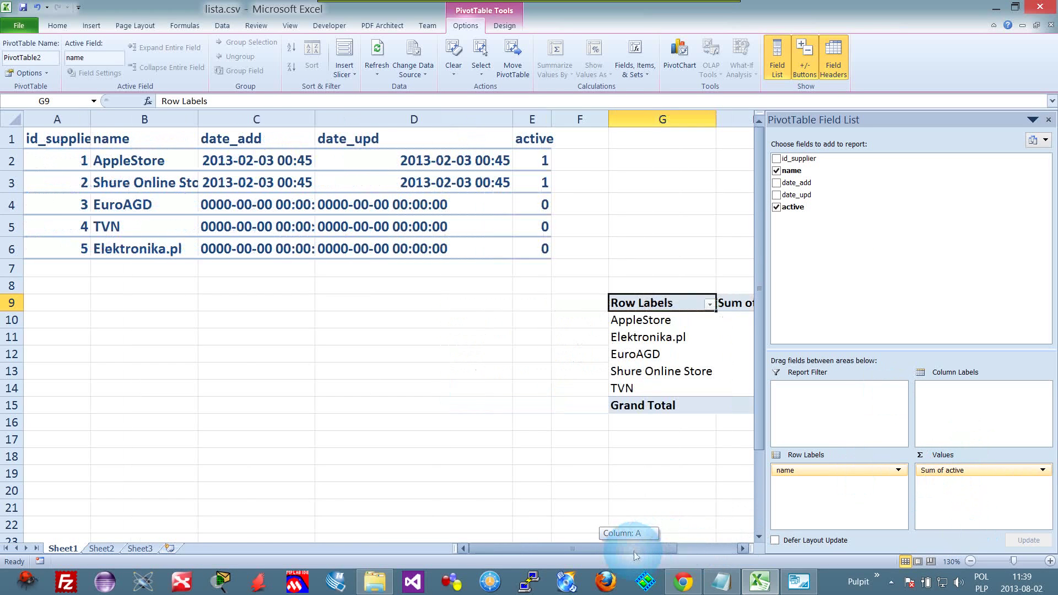
pyautogui.click(1049, 120)
# Check the pivot sums and Grand Total, then set EuroAGD's active value in E4 to 1.
pyautogui.click(747, 253)
pyautogui.click(763, 320)
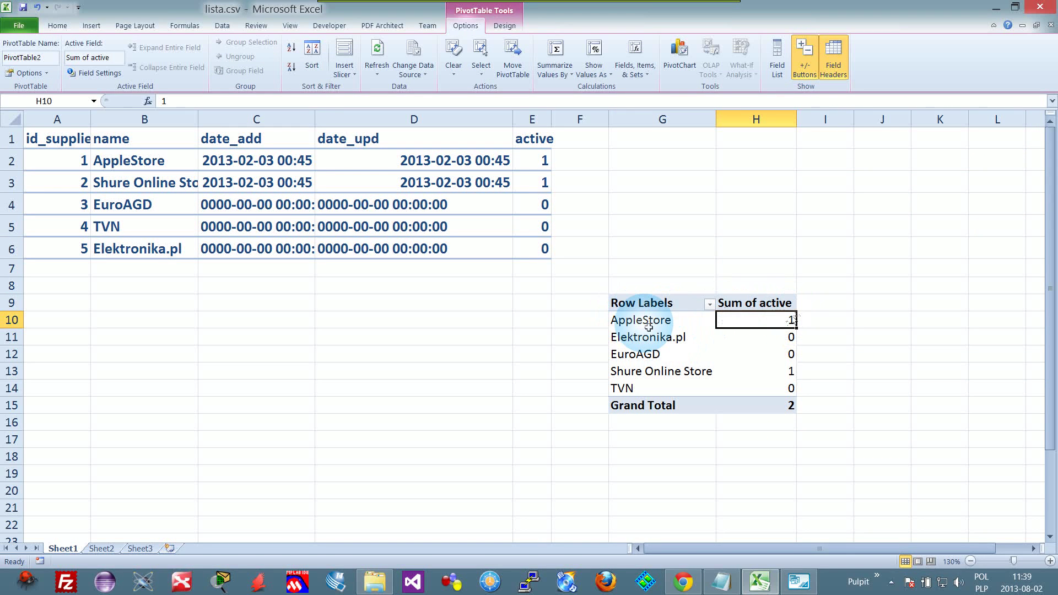
pyautogui.click(789, 407)
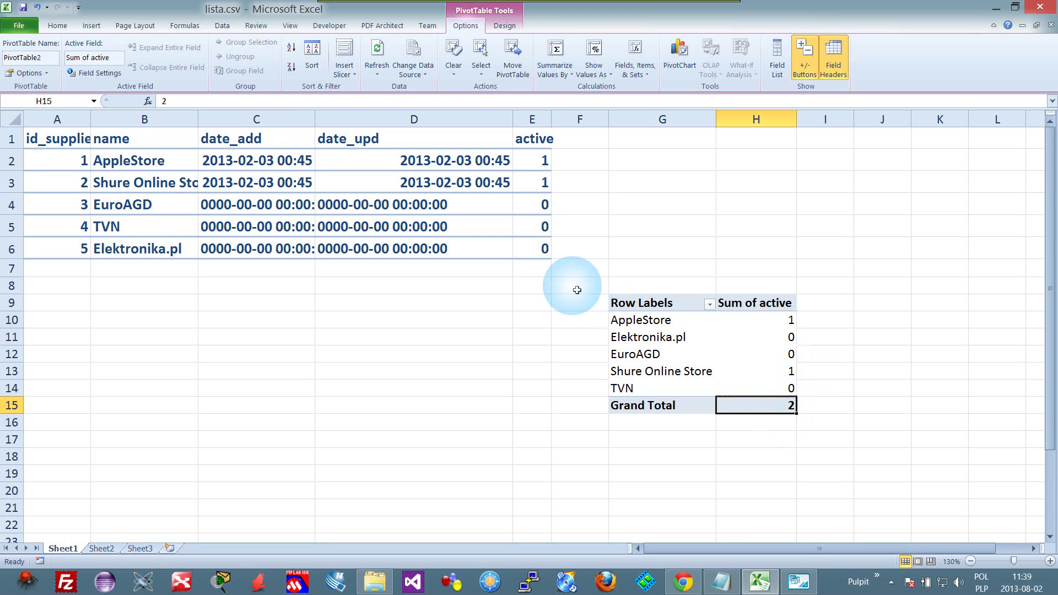
pyautogui.click(528, 209)
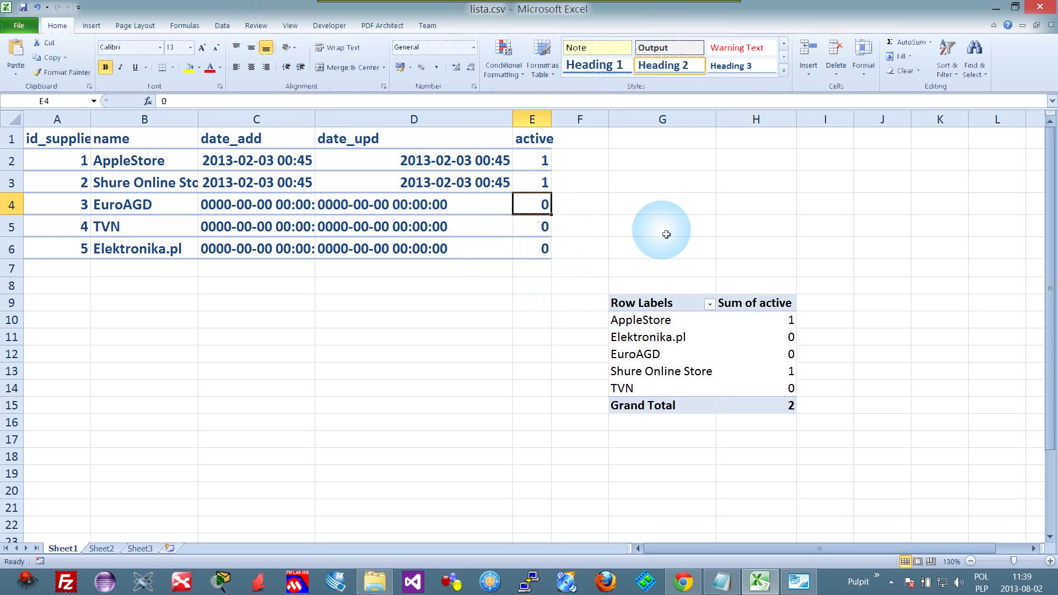
pyautogui.write('1')
pyautogui.hotkey('ctrl', 'Return')
# Refresh the pivot table and verify EuroAGD's sum and the new Grand Total of 3.
pyautogui.click(643, 354)
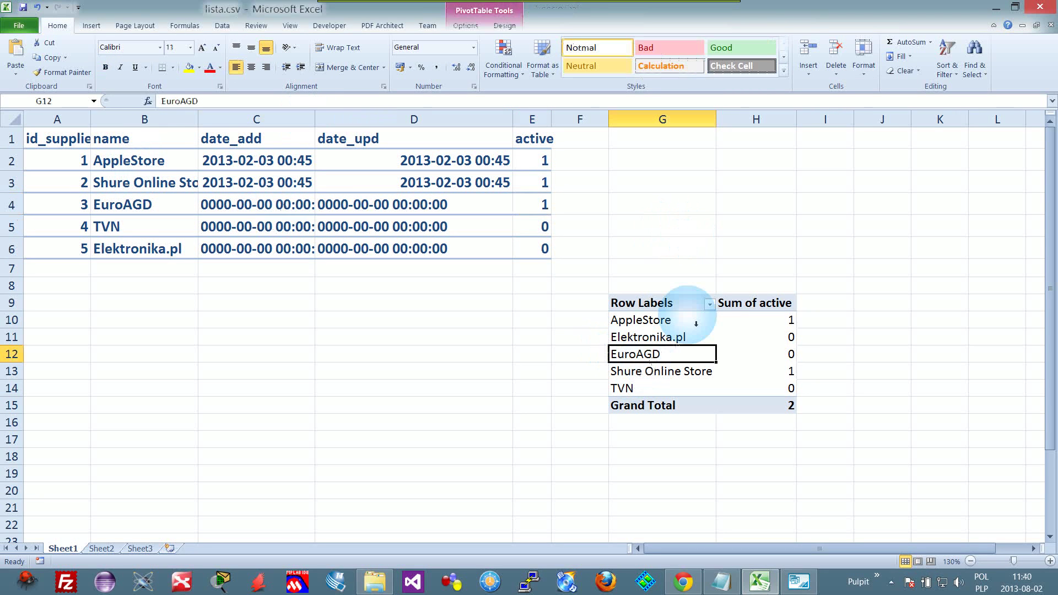
pyautogui.click(650, 303)
pyautogui.rightClick(650, 303)
pyautogui.click(697, 341)
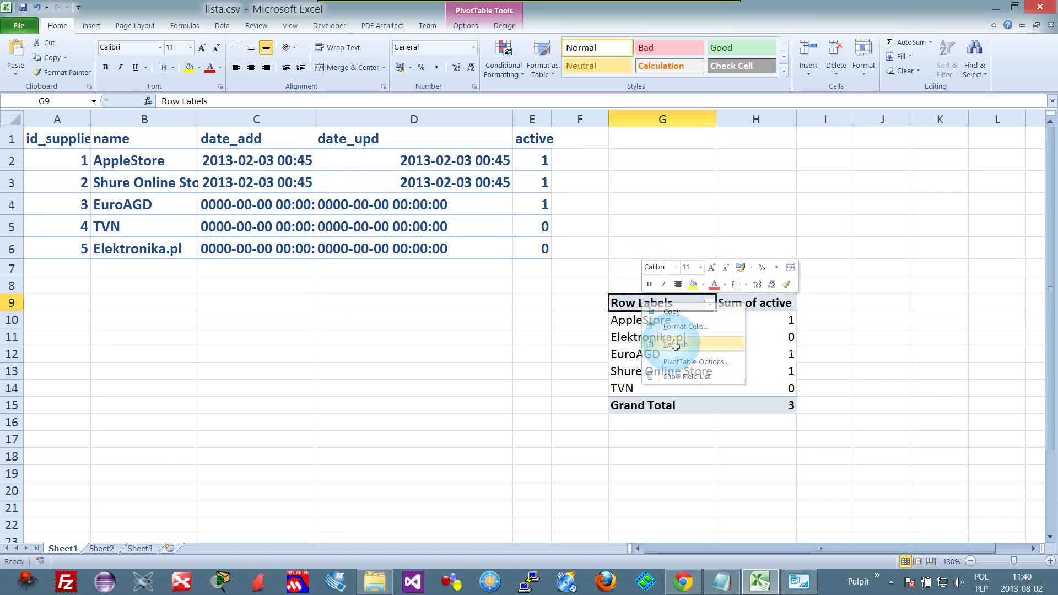
pyautogui.click(790, 355)
pyautogui.click(791, 406)
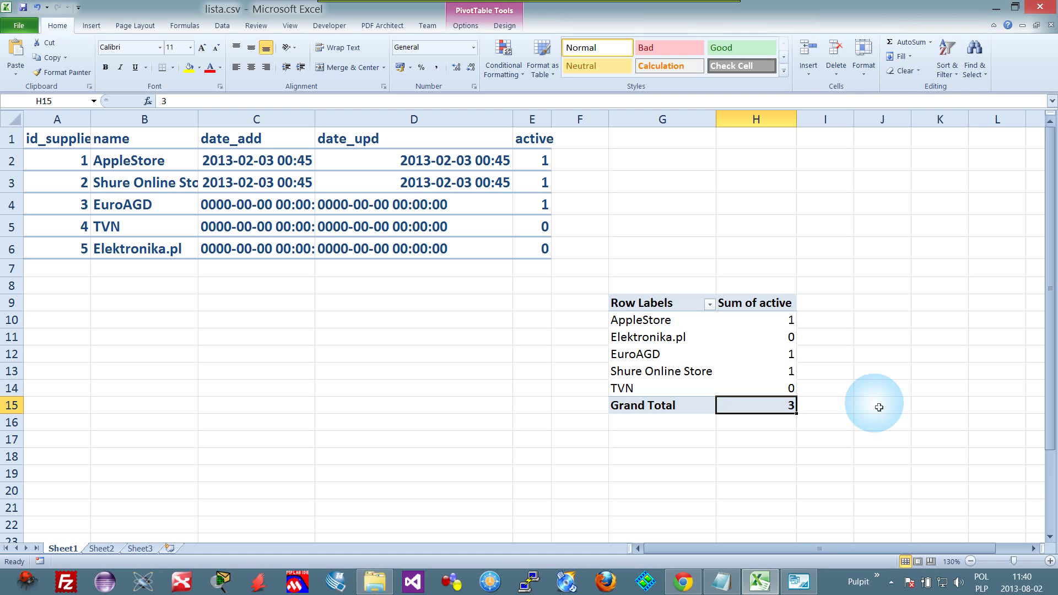
pyautogui.click(801, 584)
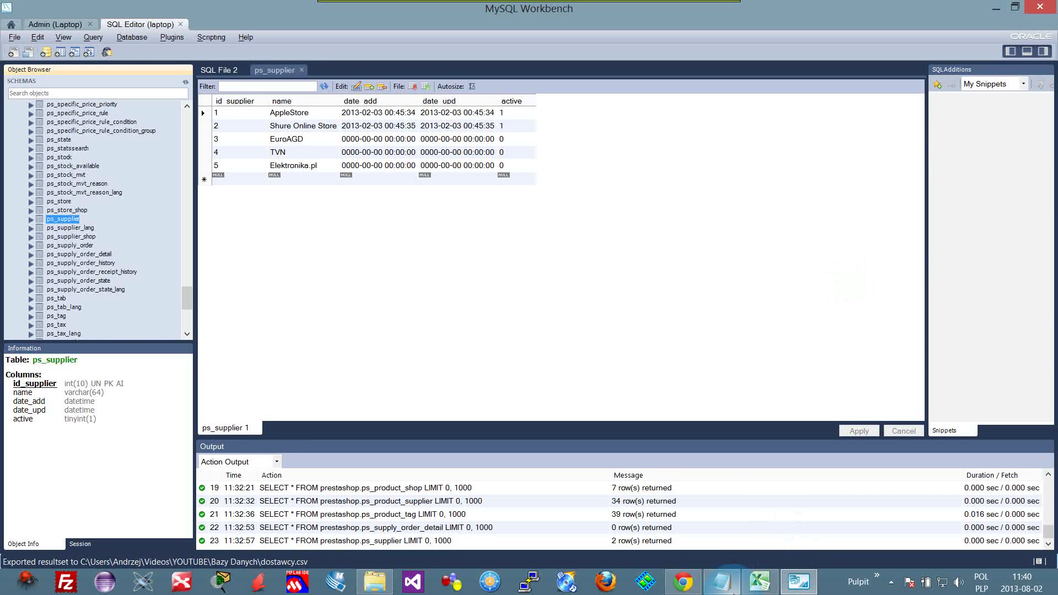
pyautogui.click(761, 582)
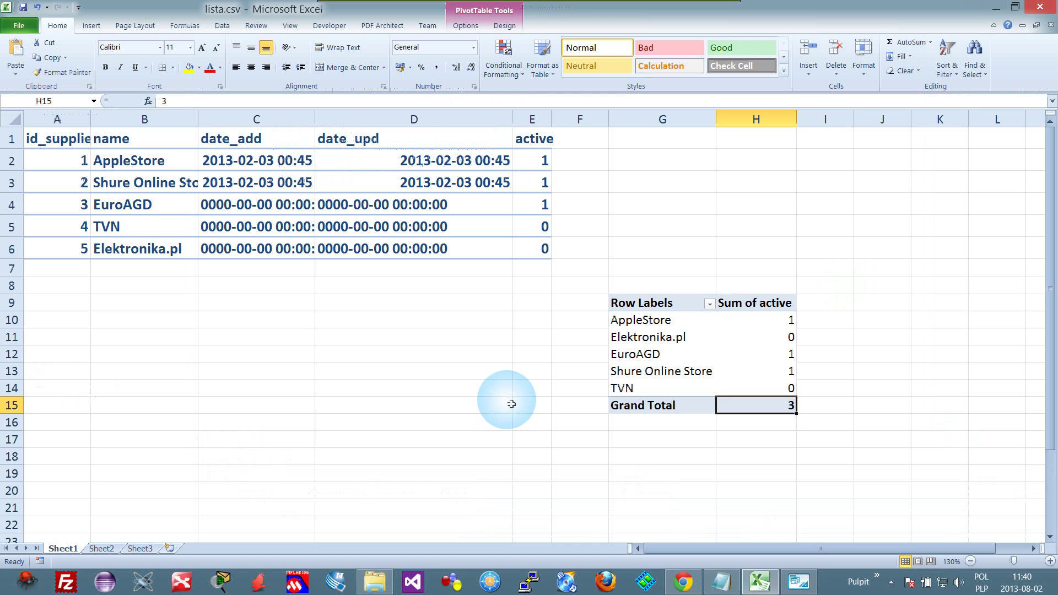